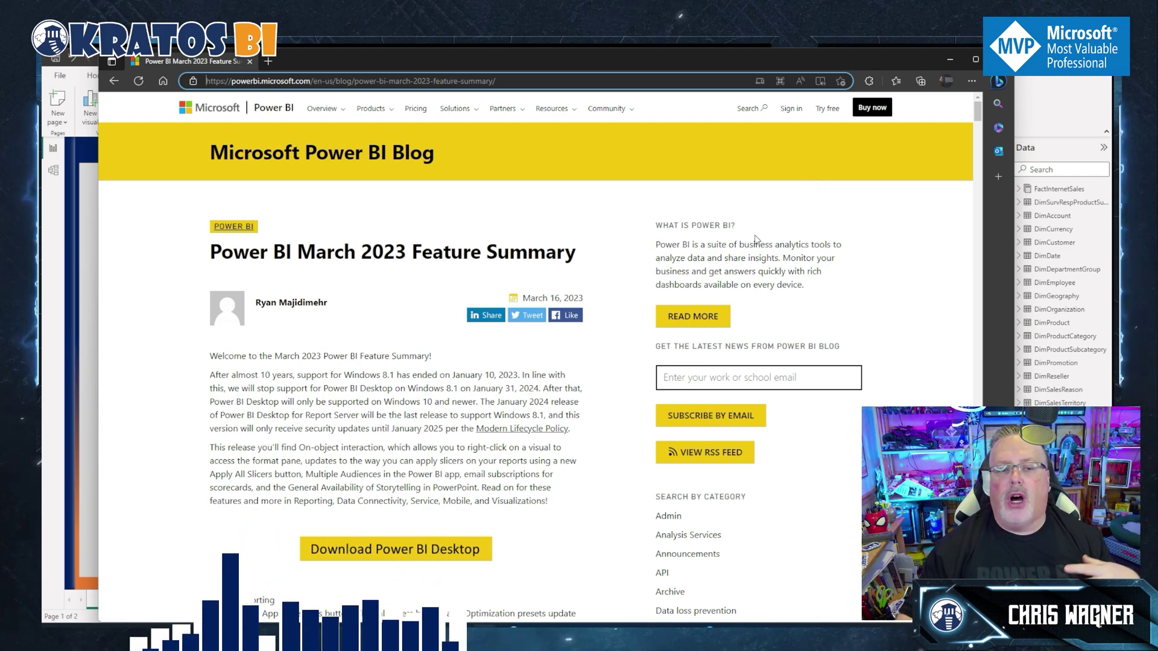
- Review the reporting items in the March 2023 feature summary and switch to Power BI Desktop's optimization commands
scroll(465, 285, down, 5)
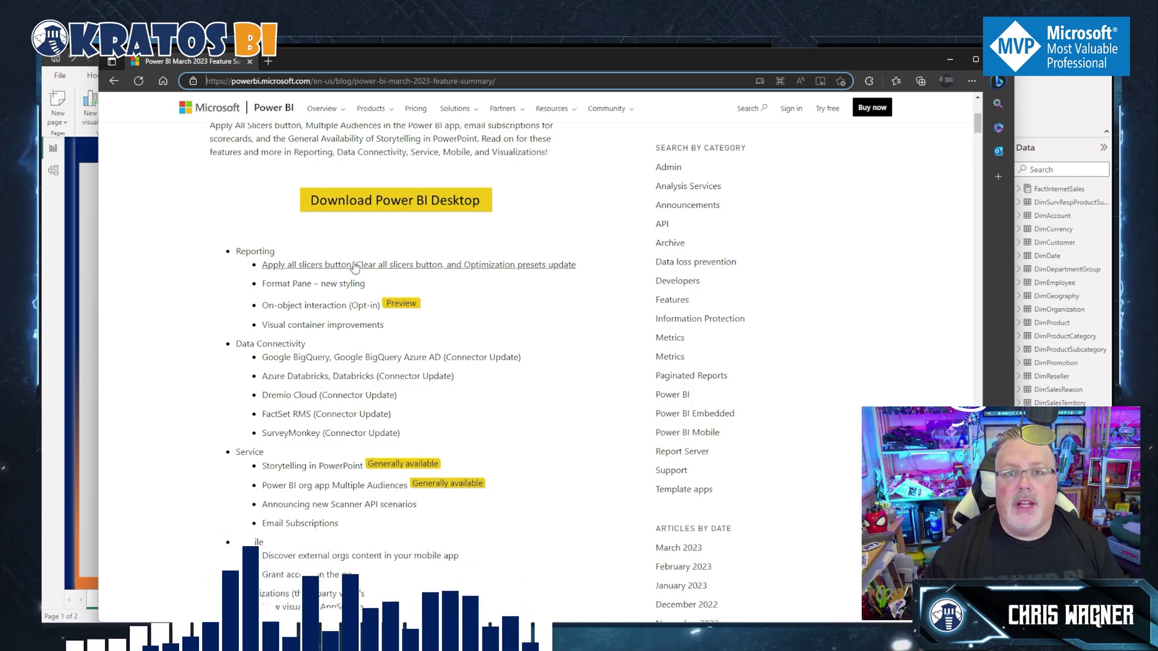
click(1071, 108)
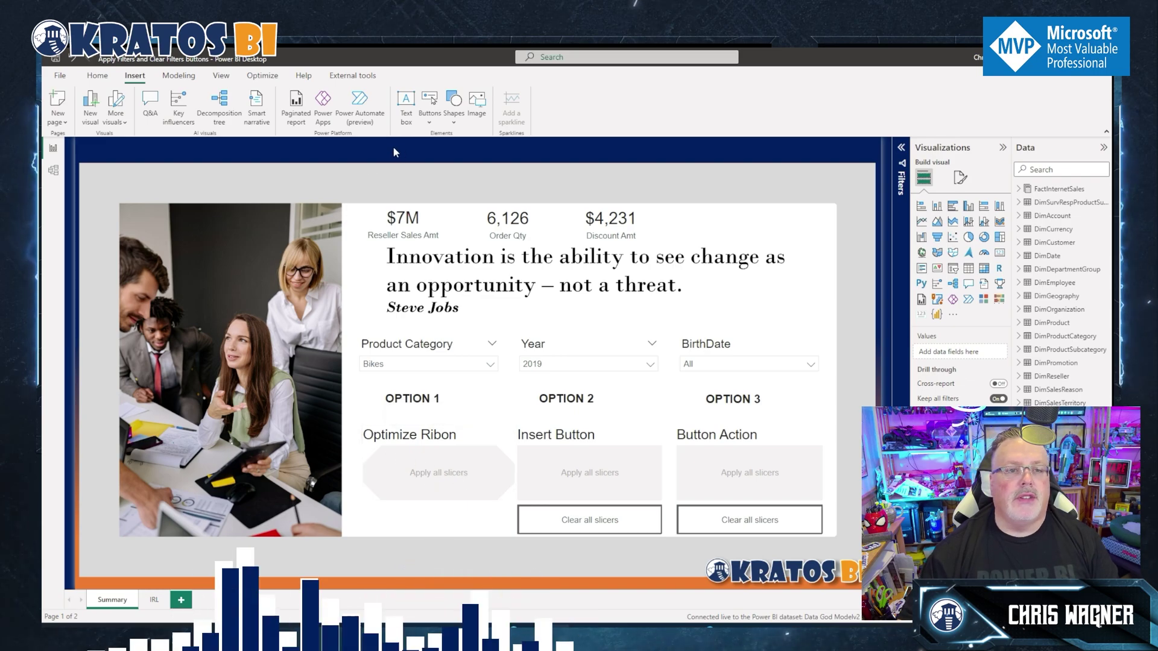
click(265, 77)
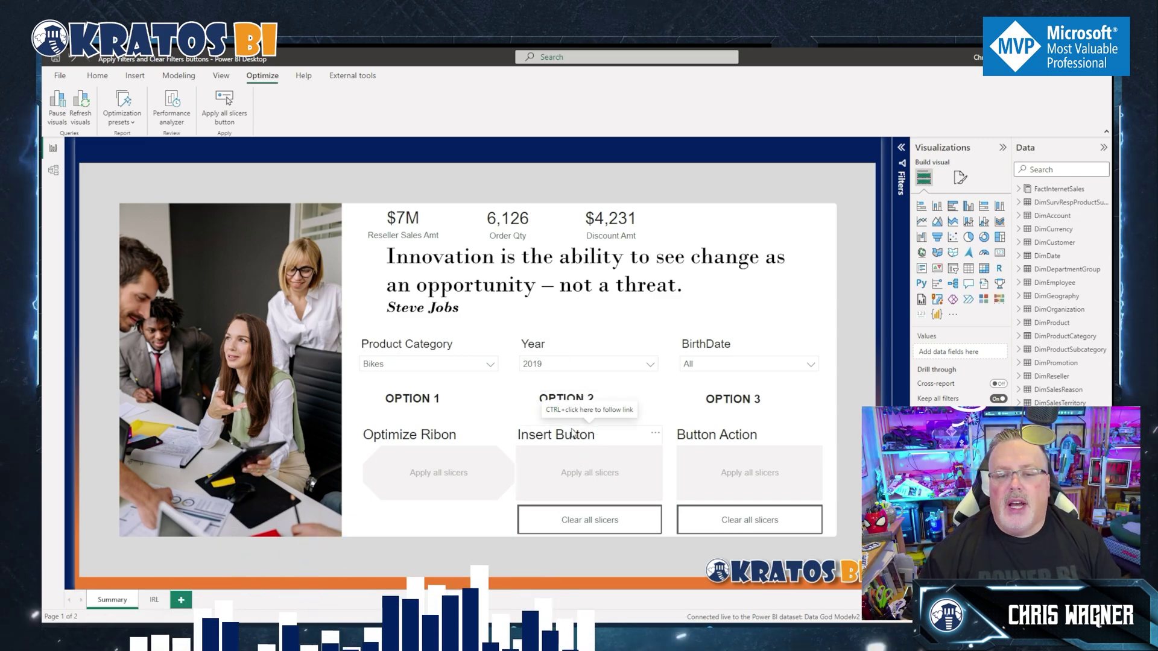
- Examine the button types that can be inserted in the report, including Apply all slicers and Clear all slicers
click(135, 76)
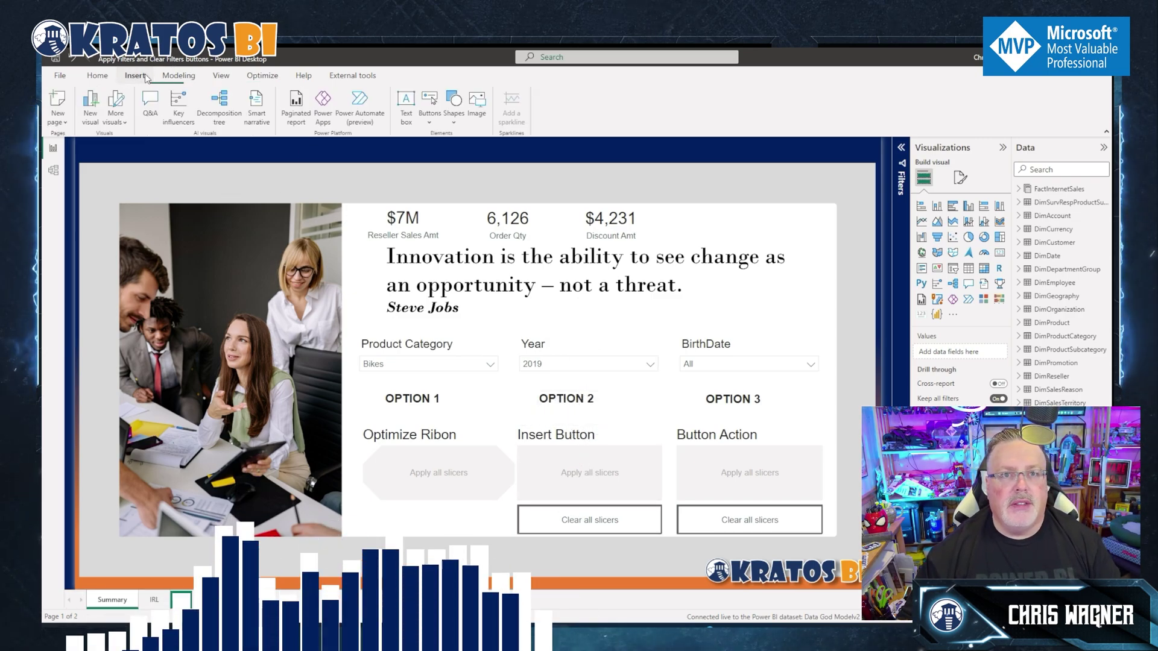
click(428, 115)
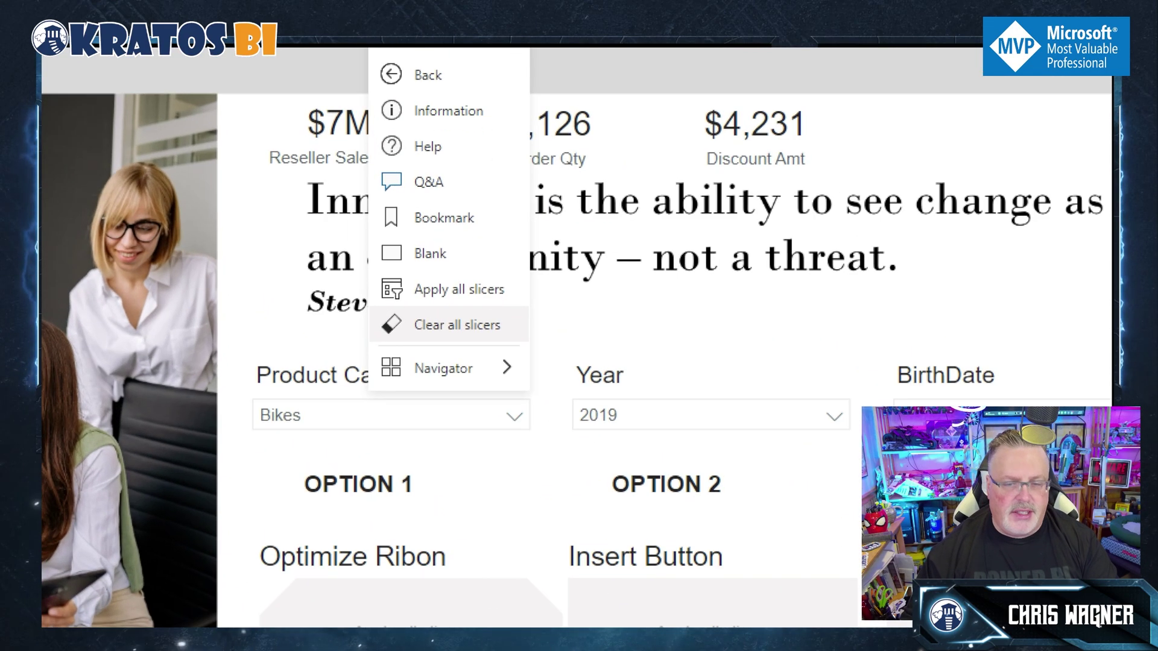
drag(416, 288, 506, 294)
mouse_move(341, 266)
mouse_down()
mouse_move(336, 338)
mouse_move(579, 375)
mouse_move(554, 271)
mouse_move(506, 274)
mouse_up()
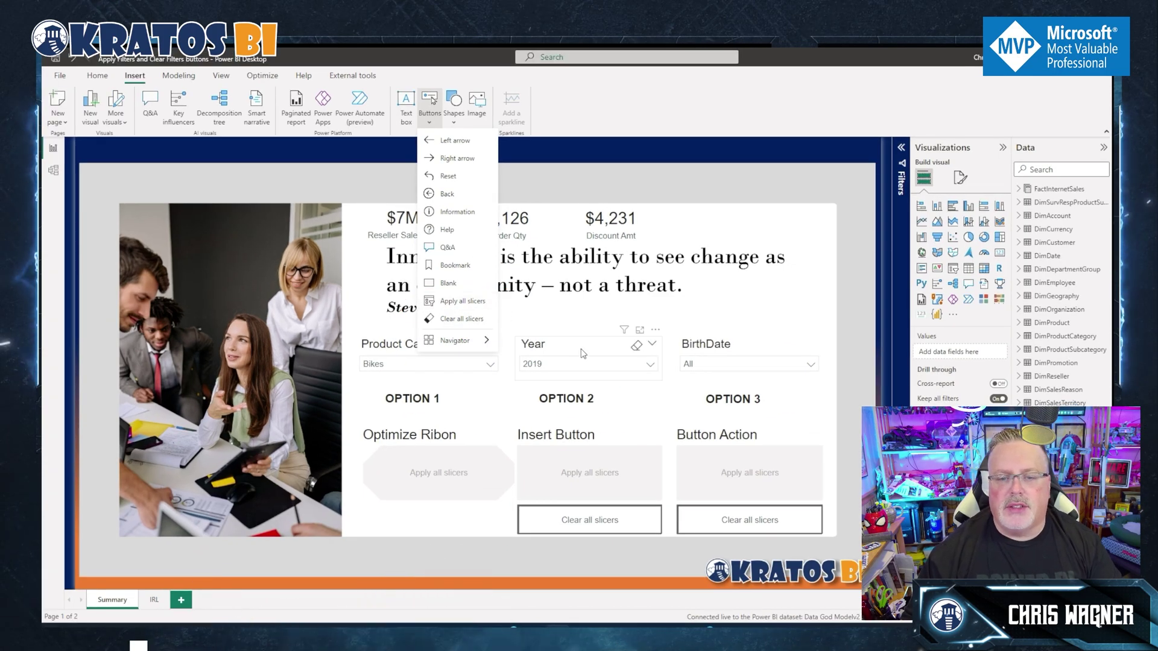
click(720, 335)
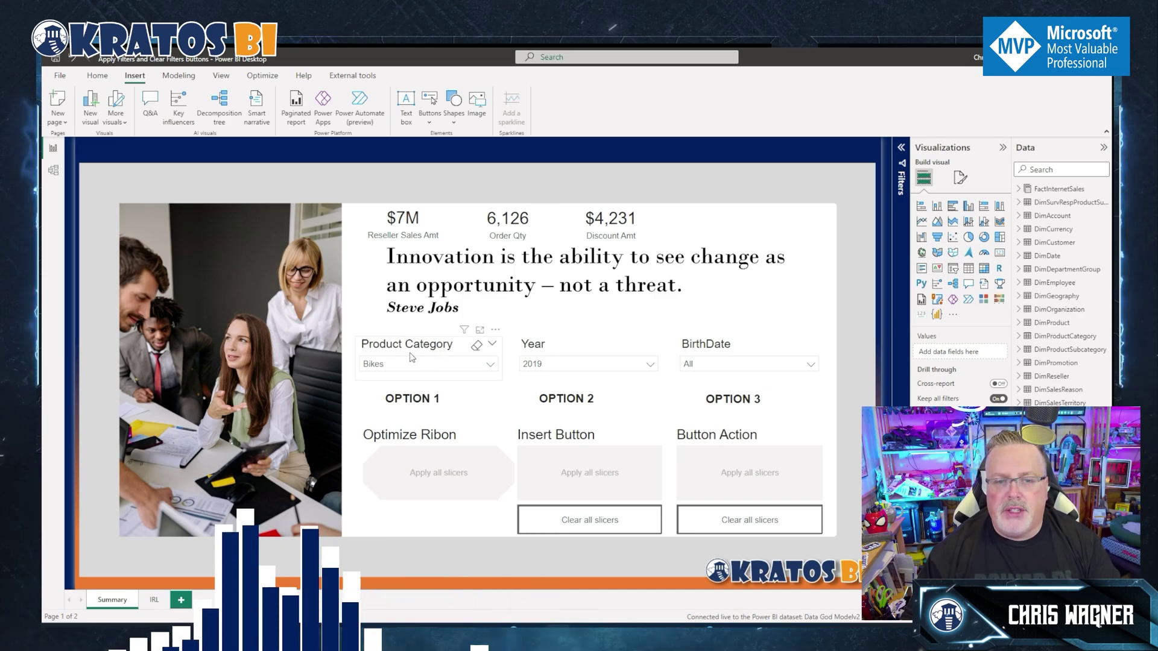
- Clear all slicers and apply Bikes for Product Category and 2019 for Year, using the Option 2 buttons
ctrl+click(597, 527)
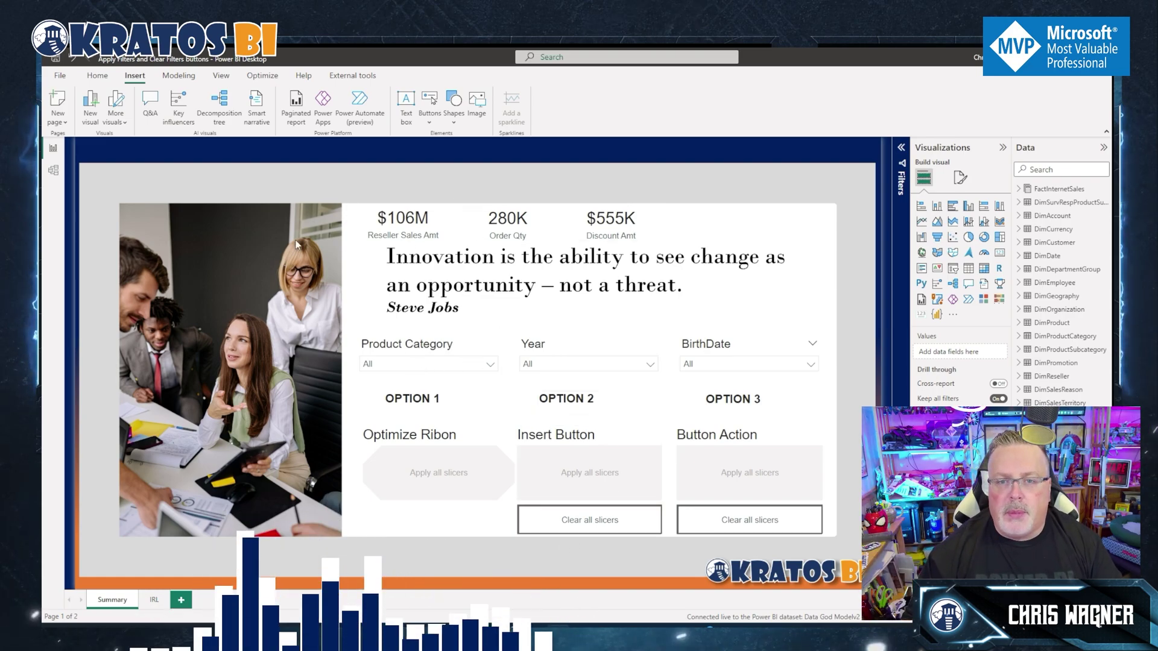
click(492, 365)
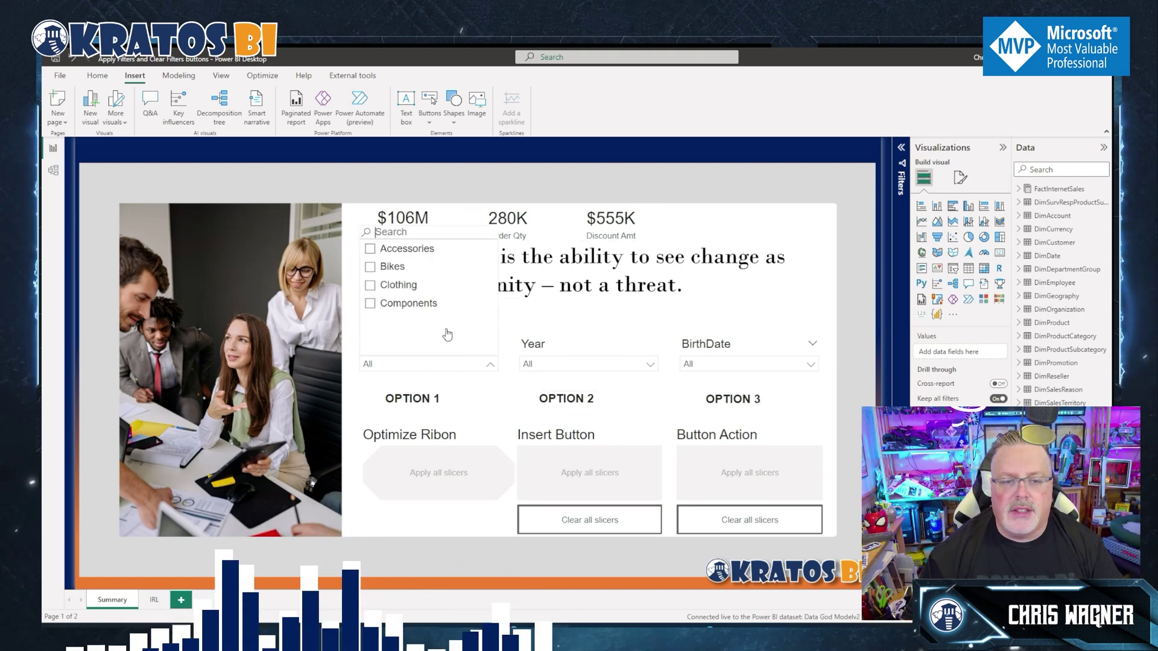
click(391, 265)
click(575, 366)
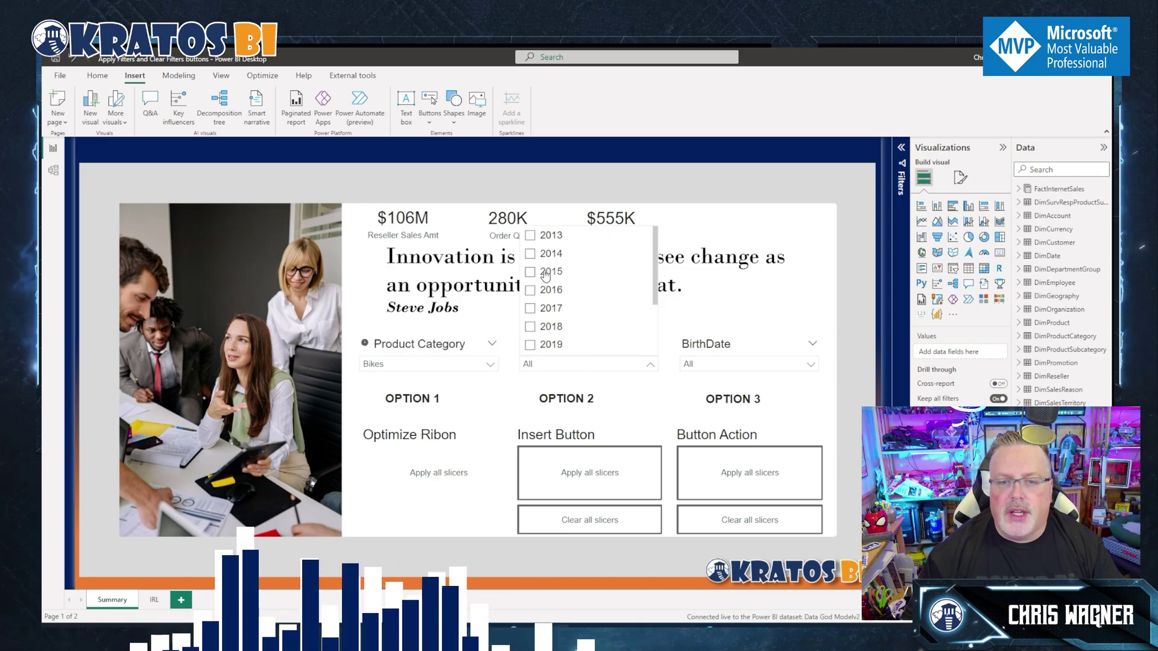
click(530, 345)
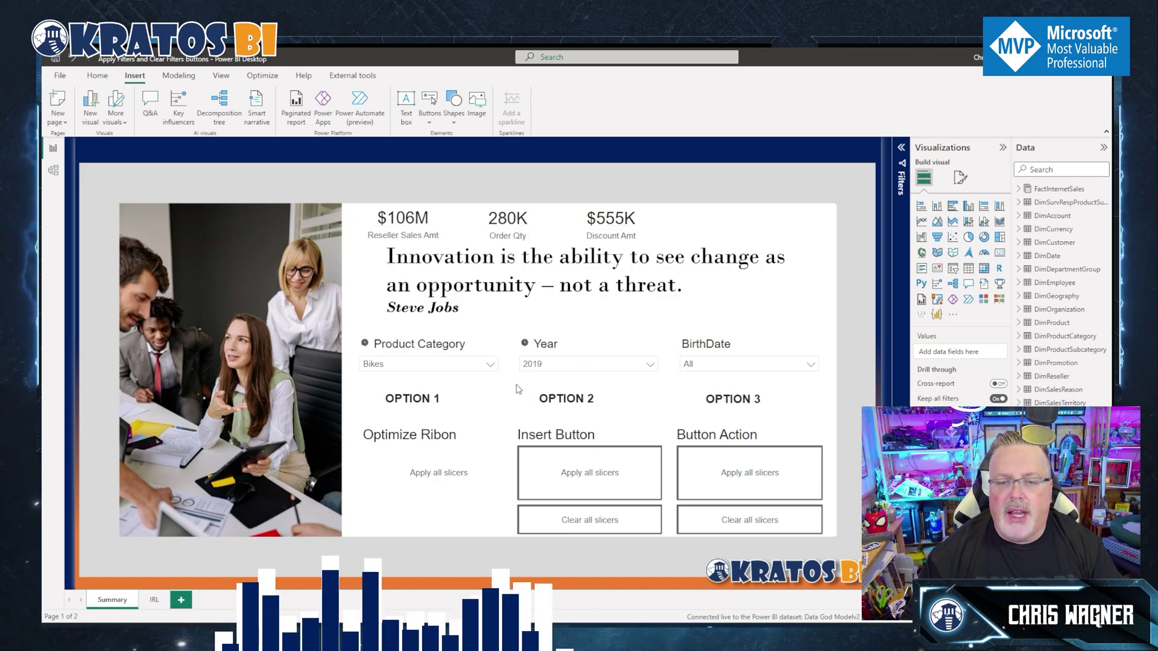
click(574, 471)
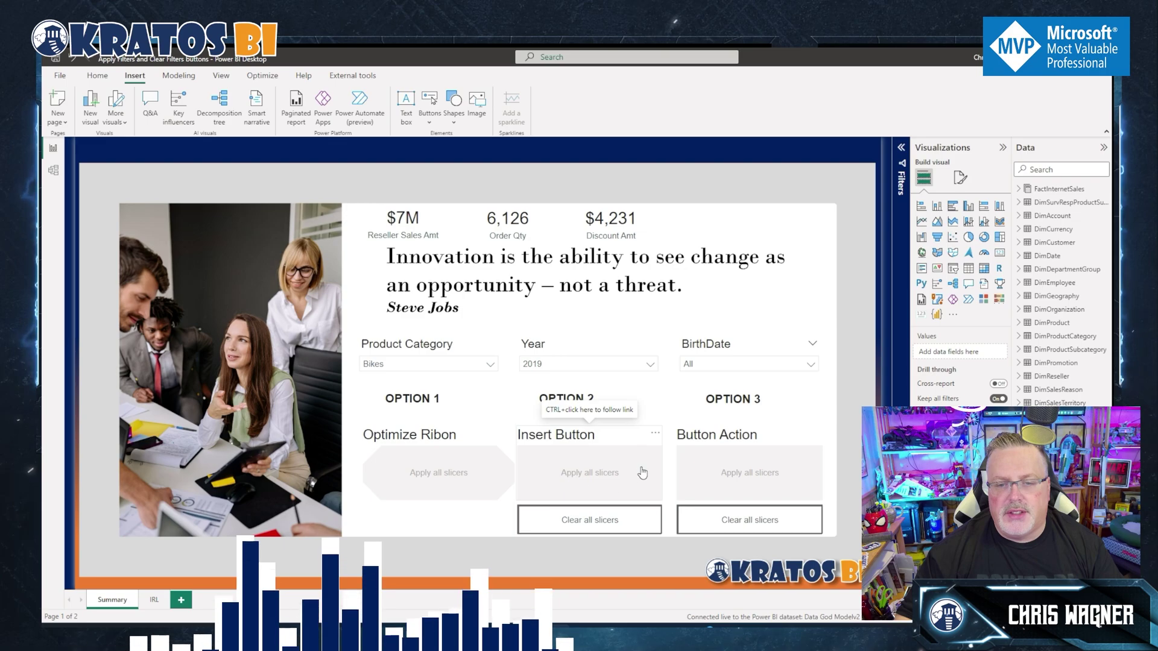
- Select 2017, 2018 and 2019 in the Year slicer and apply all slicers with the Option 2 button
click(600, 367)
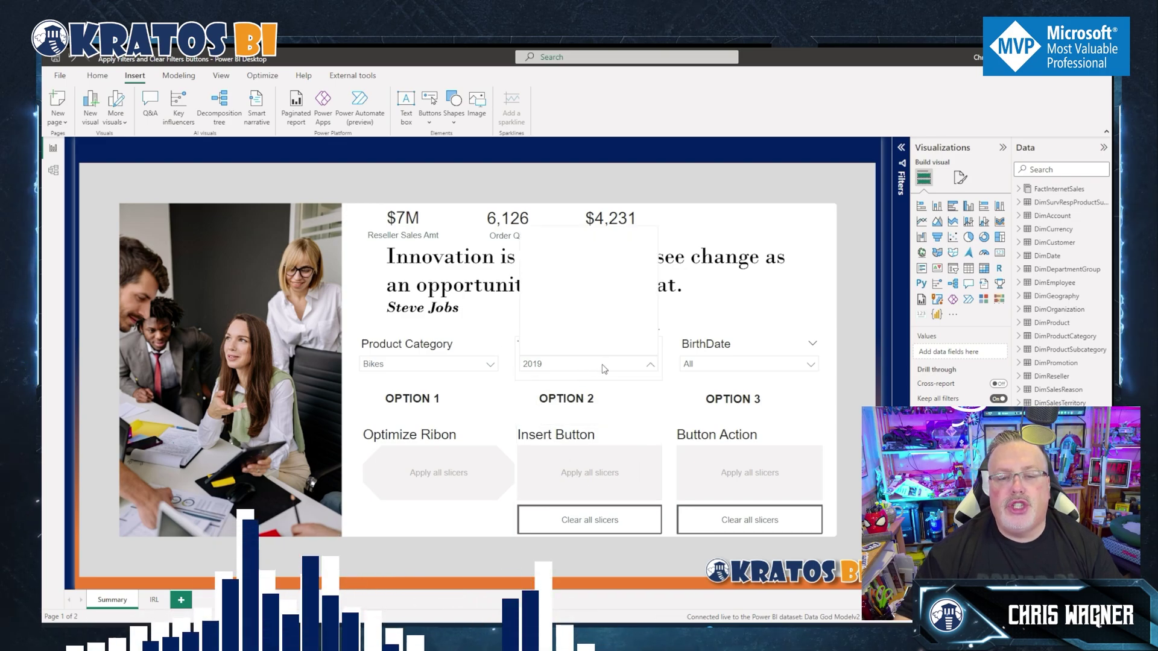
click(651, 365)
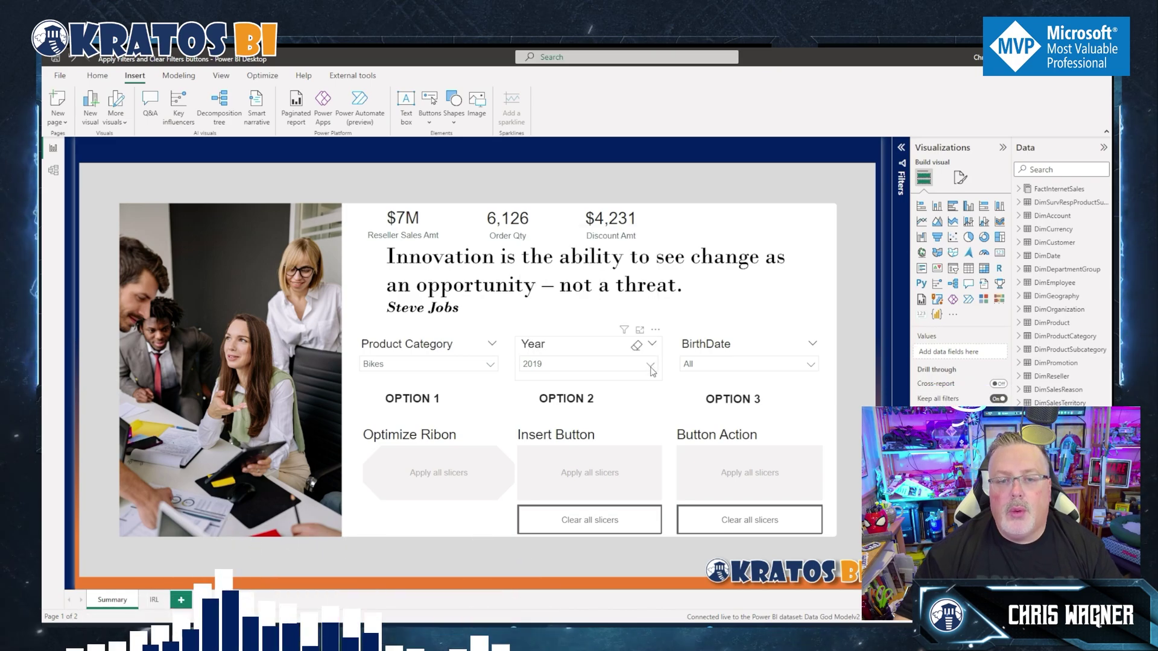
click(651, 366)
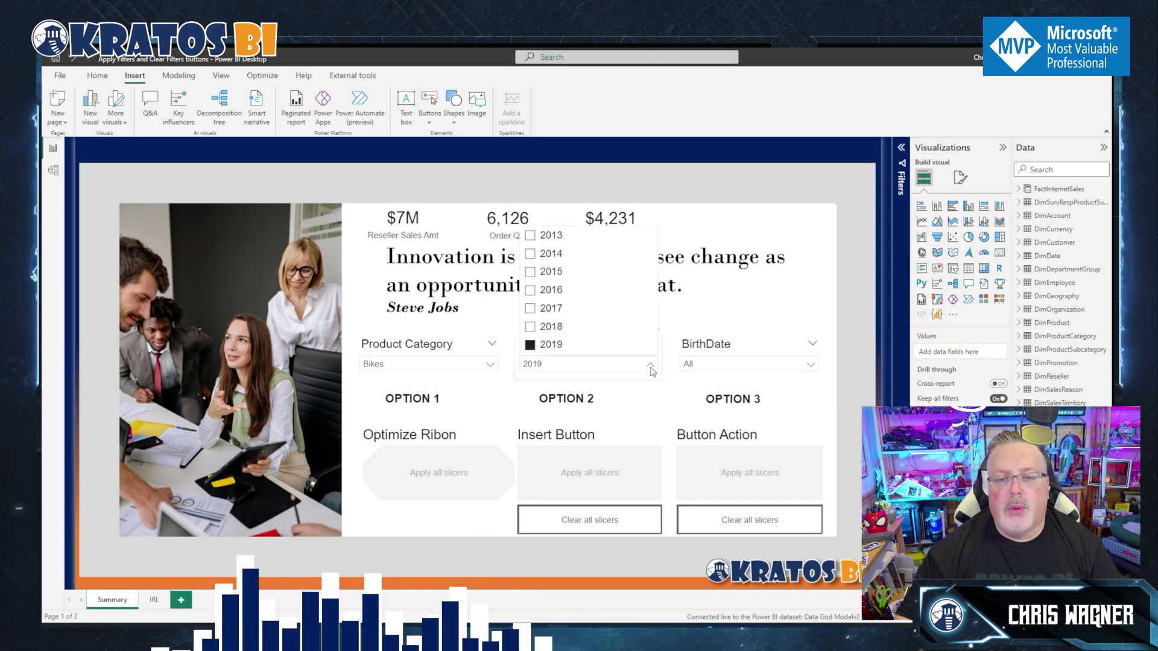
click(530, 327)
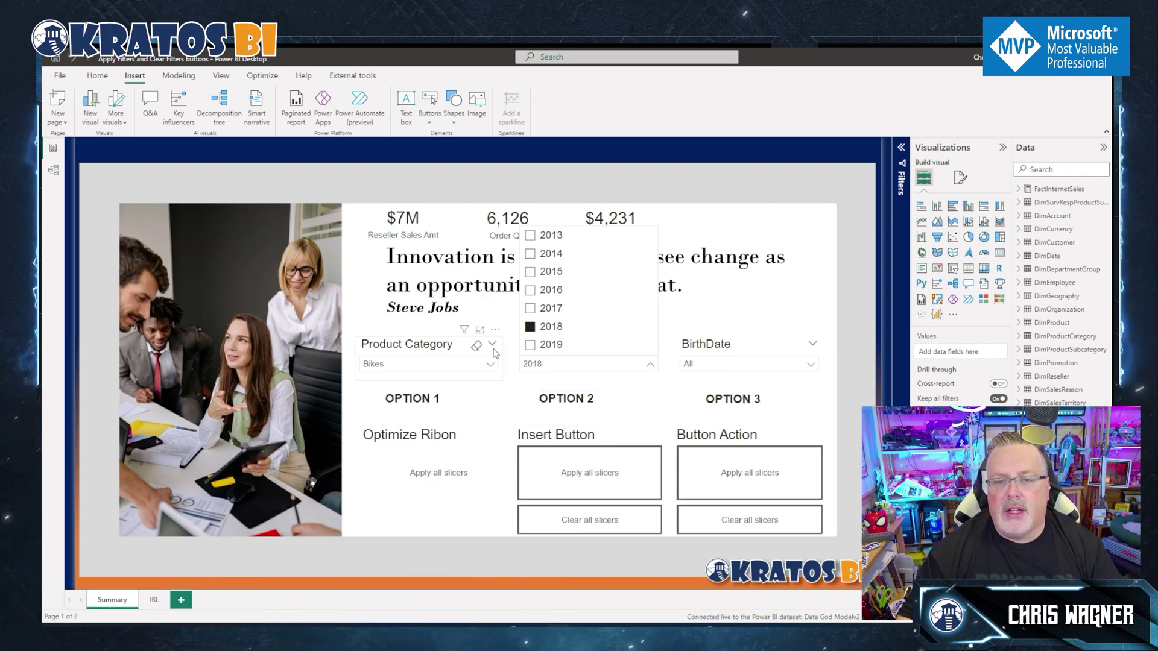
click(530, 345)
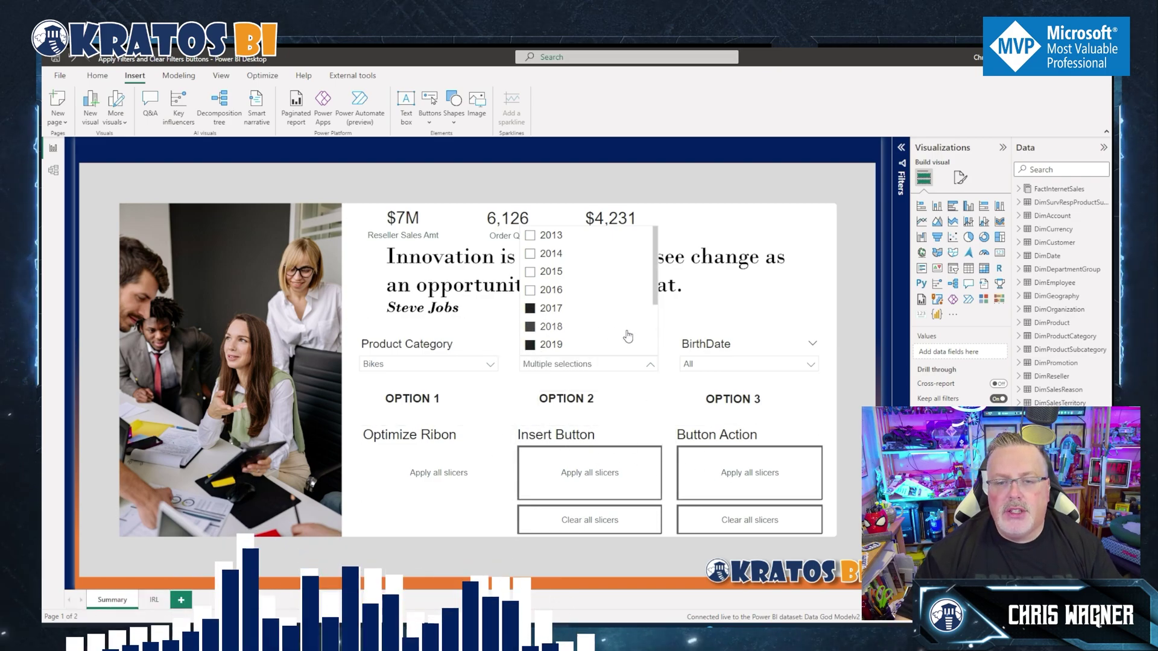
ctrl+click(589, 470)
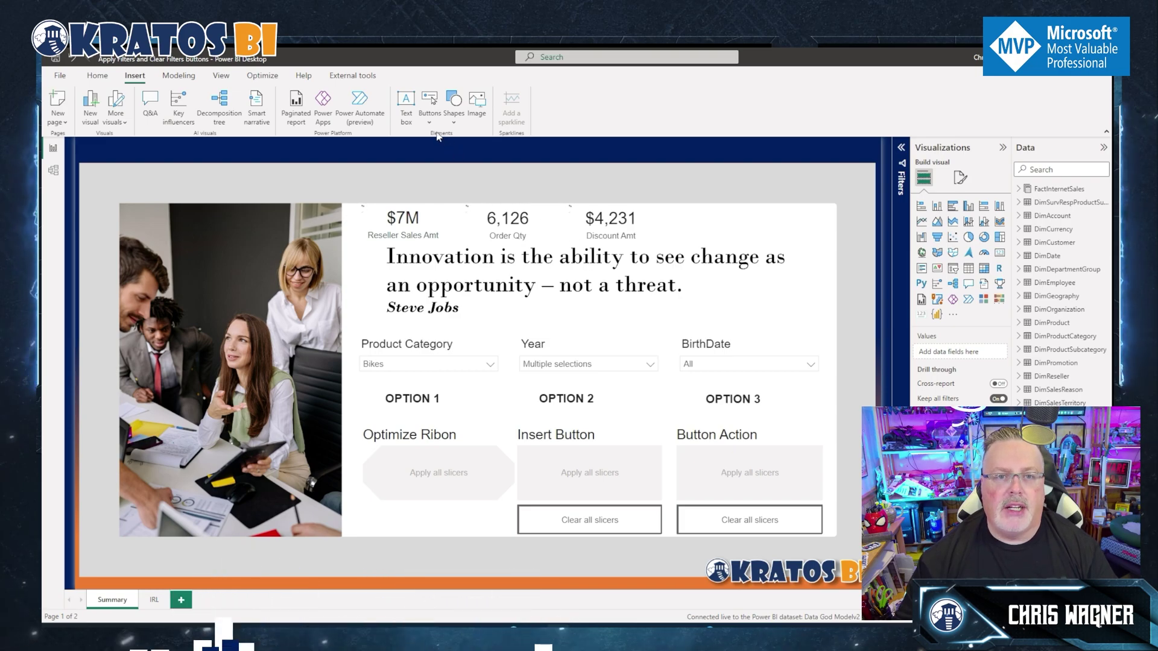
- Examine the insertable button types and the action types available for the Option 3 Apply all slicers button
click(430, 108)
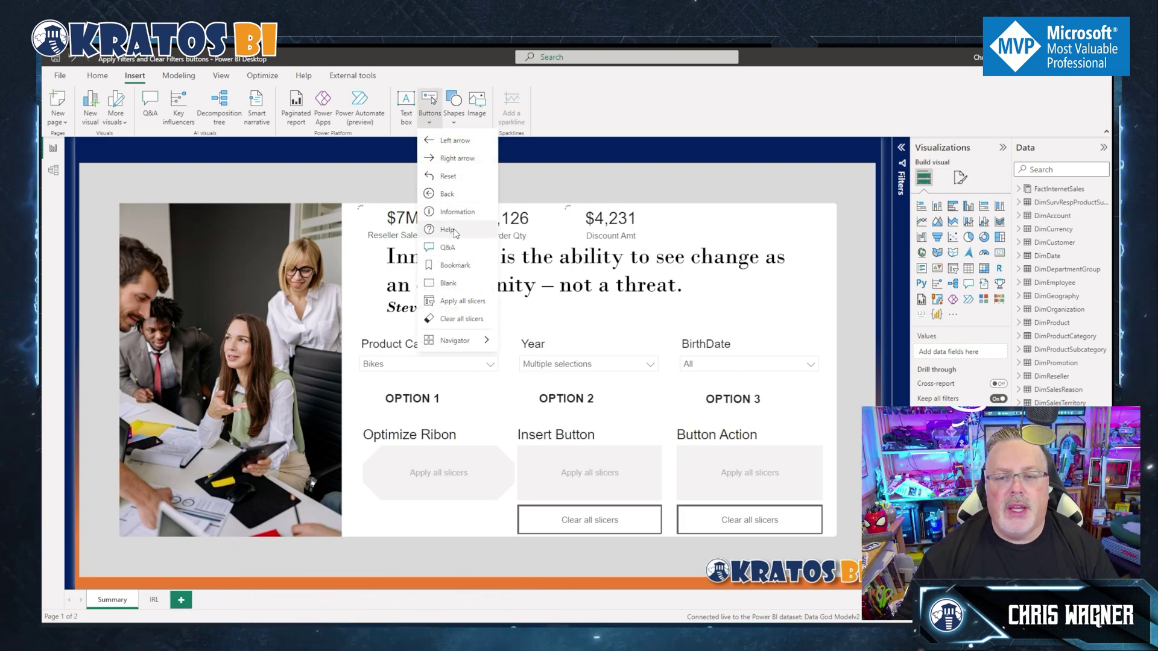
click(732, 470)
click(920, 297)
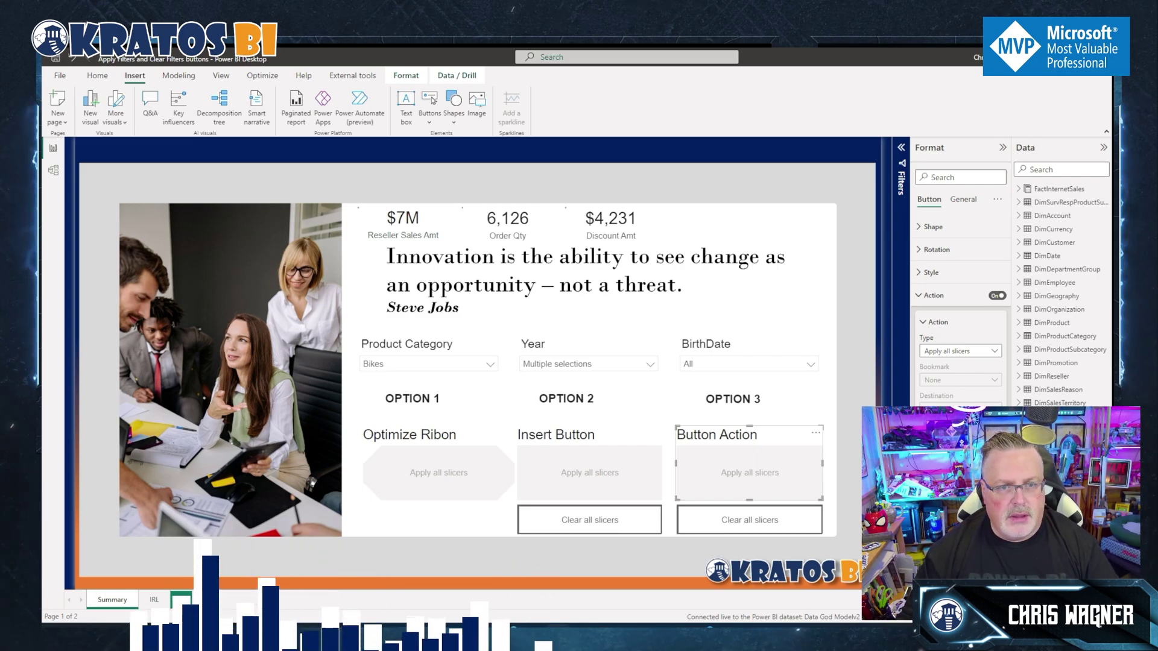
click(989, 351)
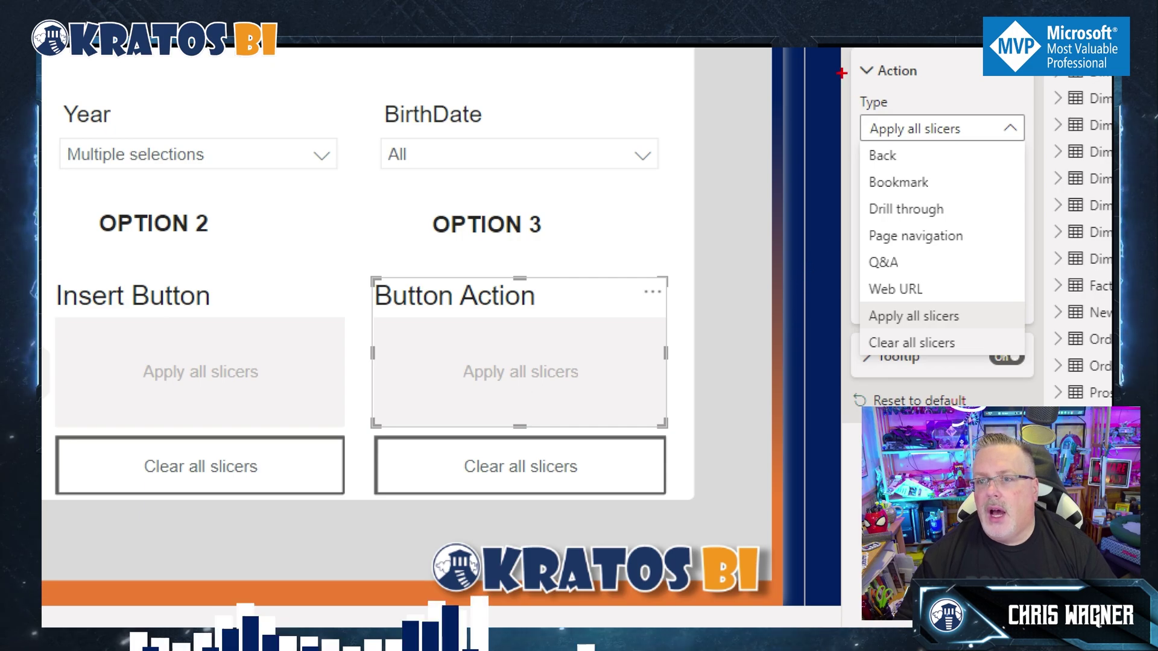
mouse_move(838, 289)
mouse_down()
mouse_move(864, 364)
mouse_move(1077, 373)
mouse_move(1049, 277)
mouse_move(911, 276)
mouse_move(825, 291)
mouse_up()
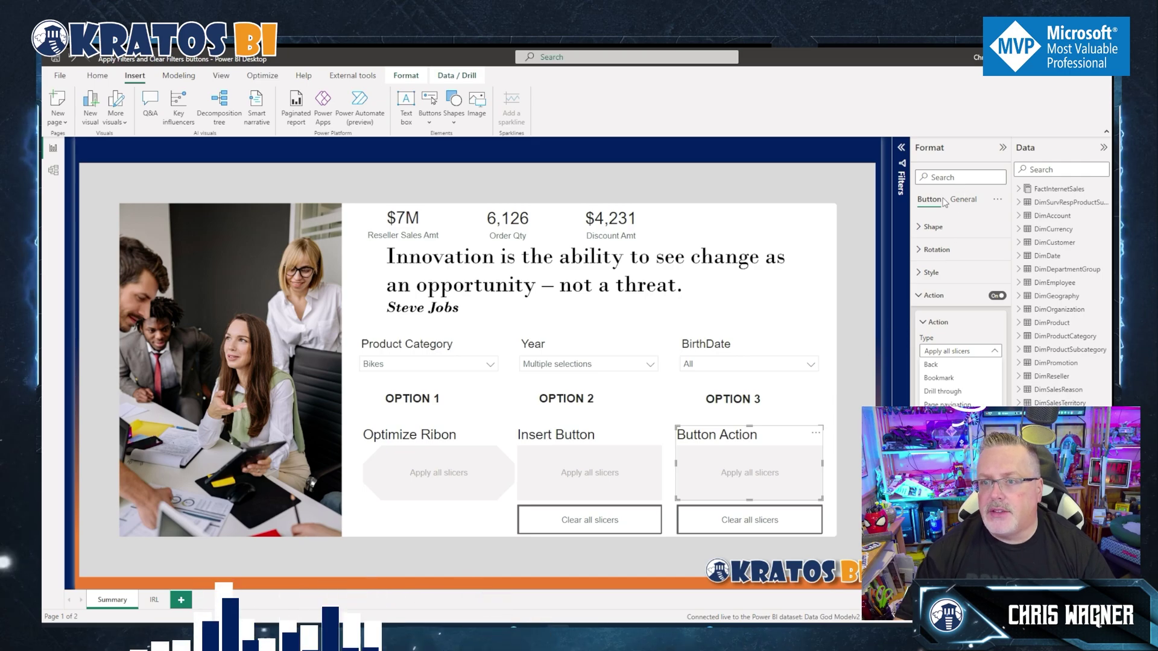
- Change the text of the Option 3 apply button to "Apply slicers Button" in its default style
click(931, 272)
click(931, 272)
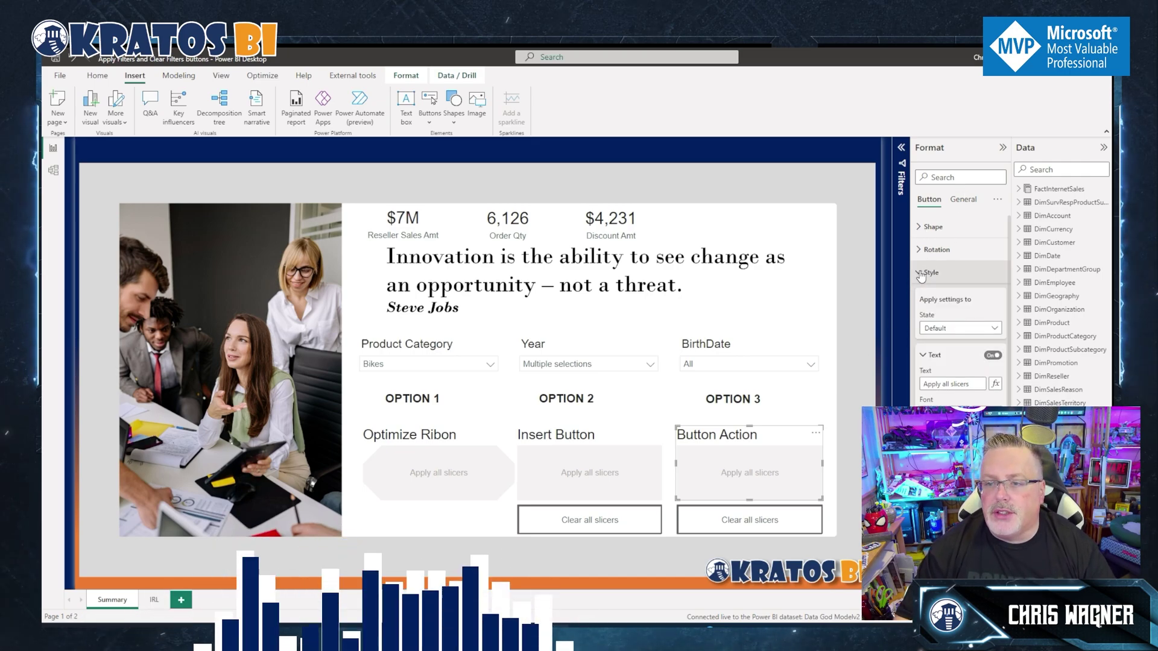
triple_click(939, 384)
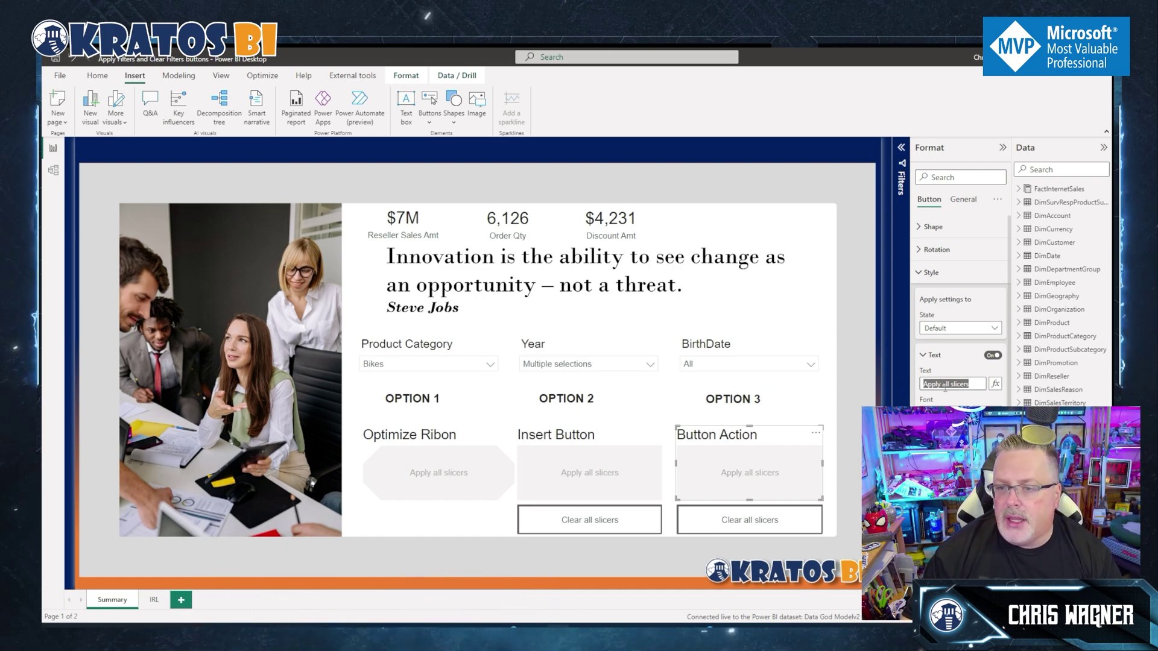
key(BackSpace)
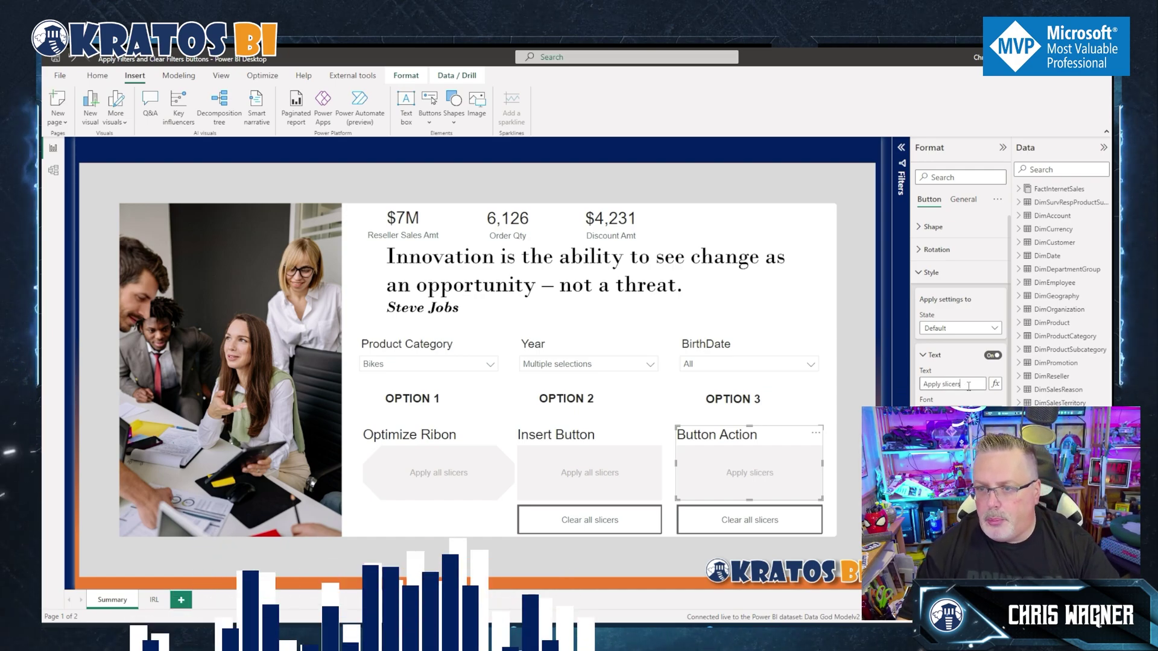
text(Button)
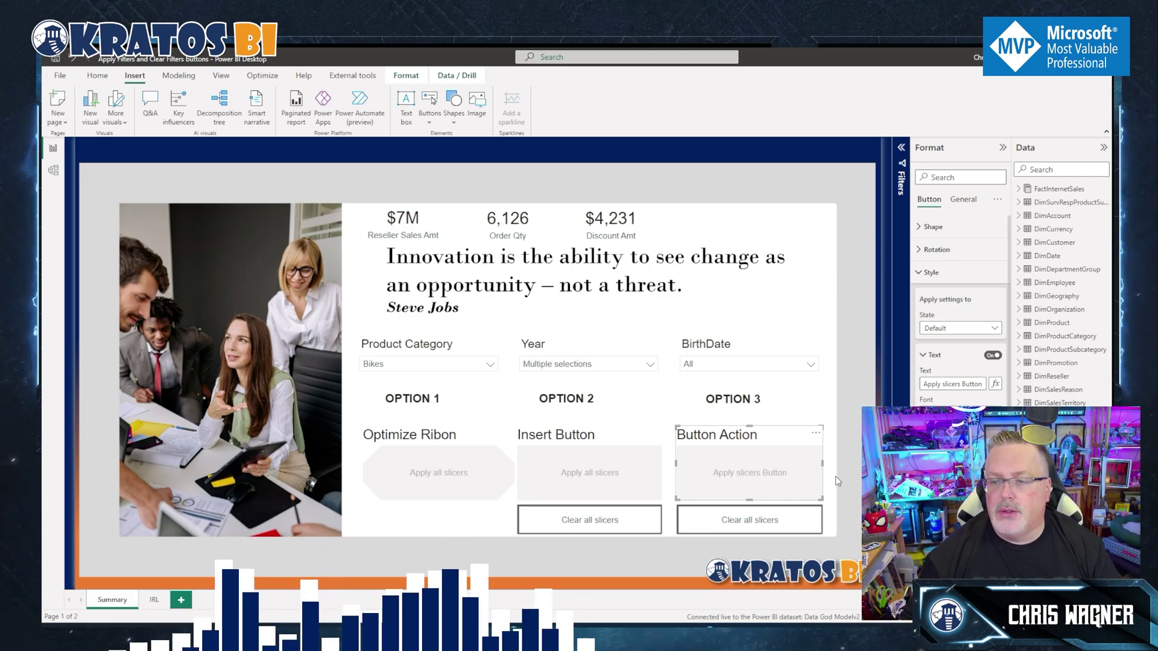
- Shorten the text of the Option 3 clear button to "Clear" and deselect the button
click(819, 507)
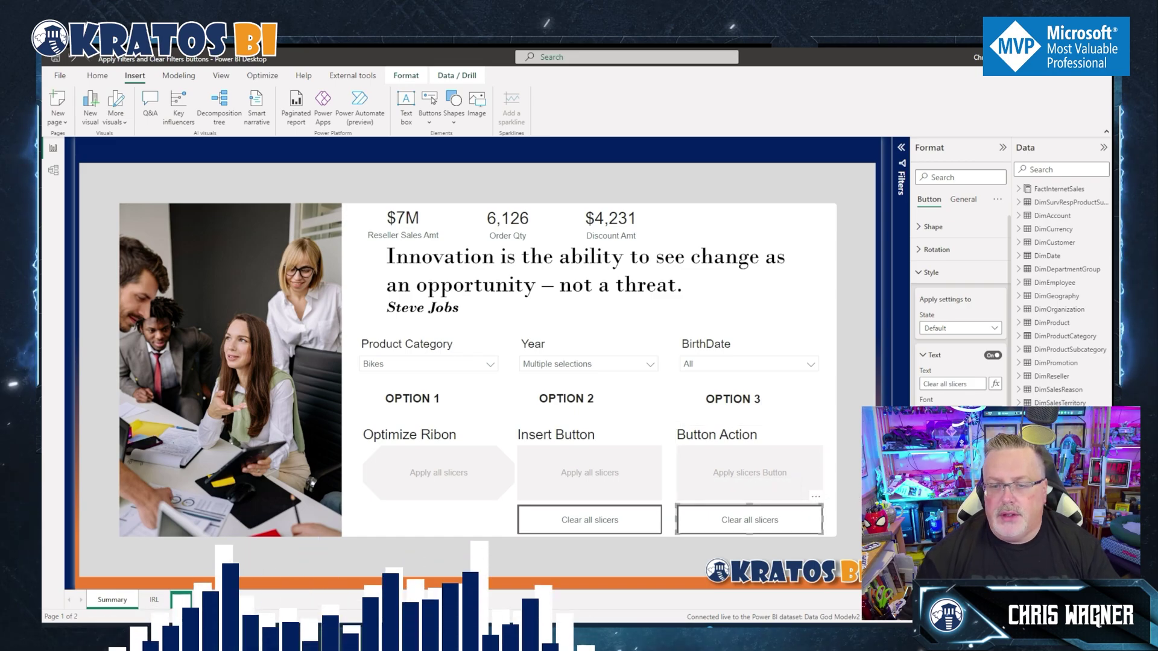
drag(939, 384, 996, 390)
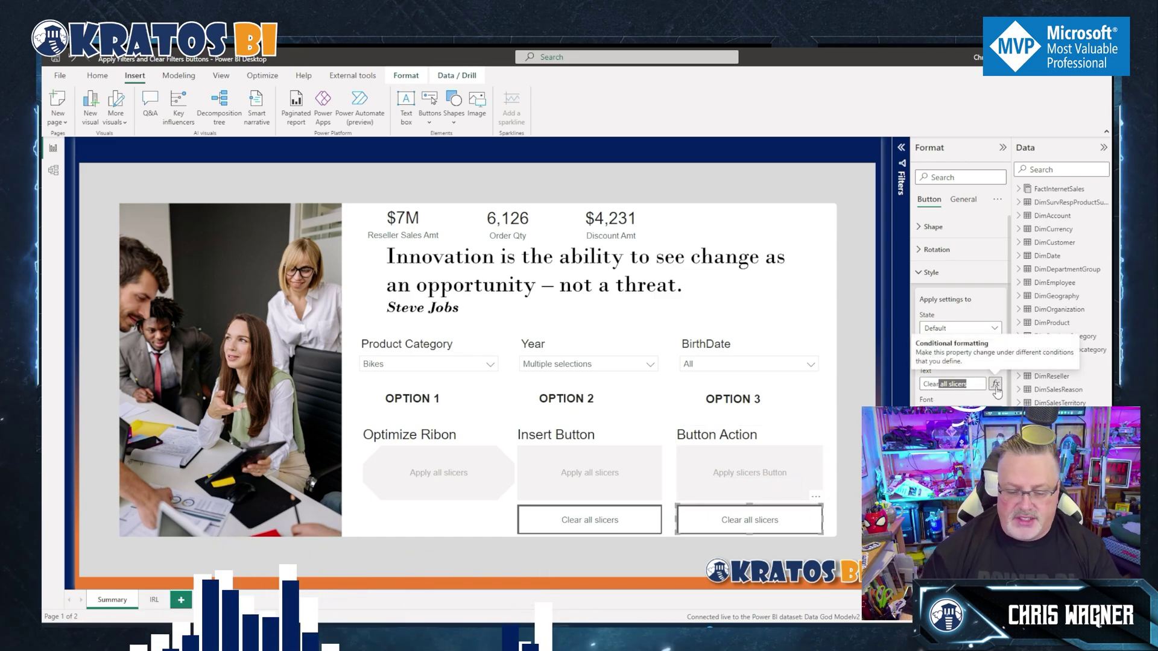
key(ctrl+s)
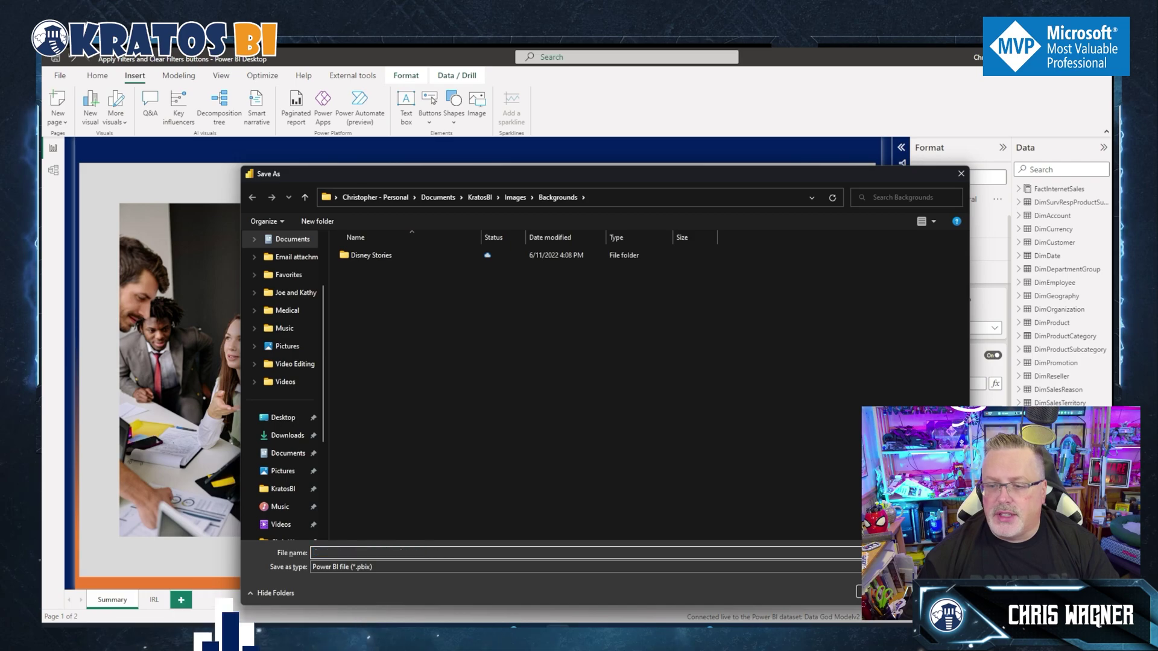
key(Escape)
key(Delete)
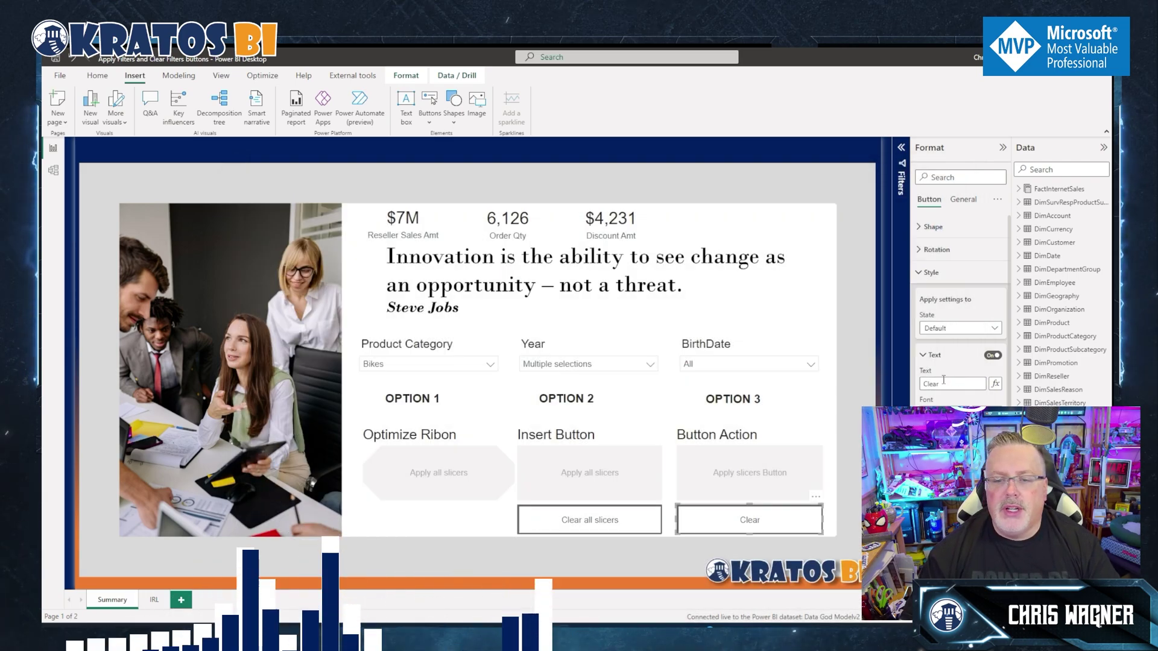
click(836, 433)
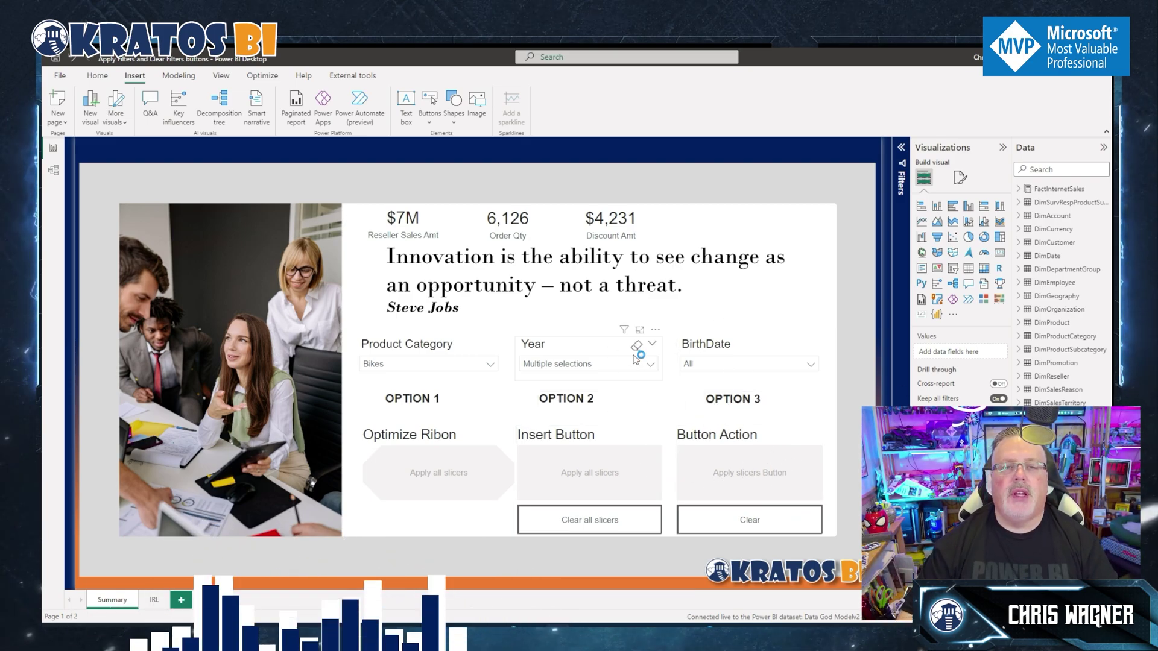
click(634, 357)
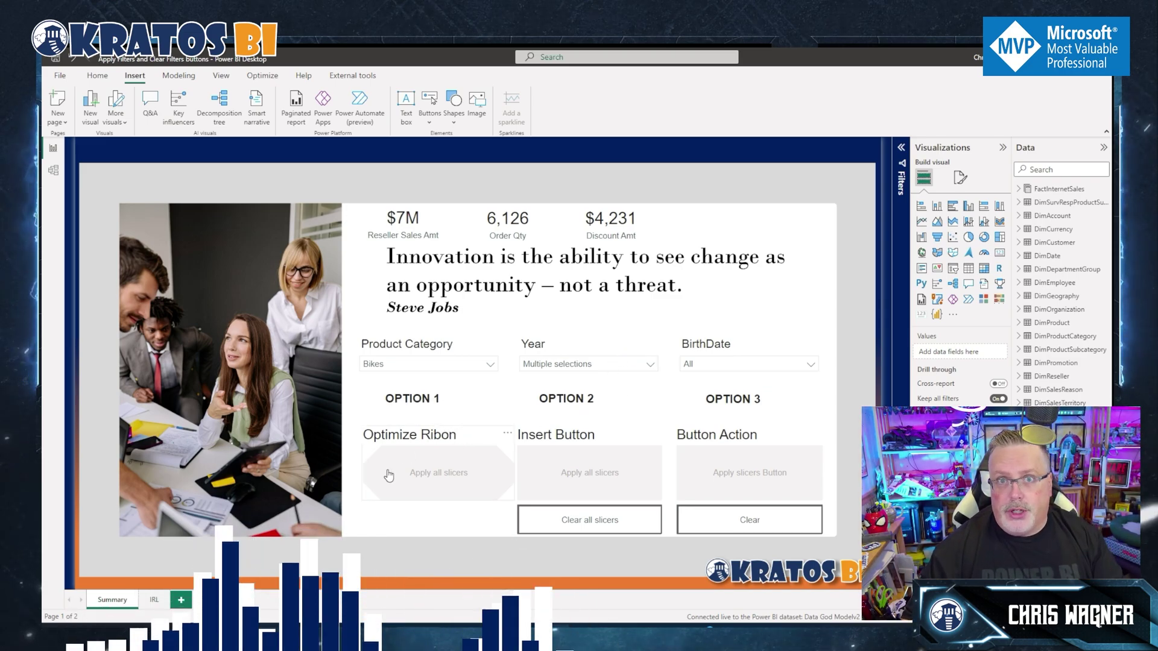
- Switch to the IRL report page and clear all of its slicers
click(155, 600)
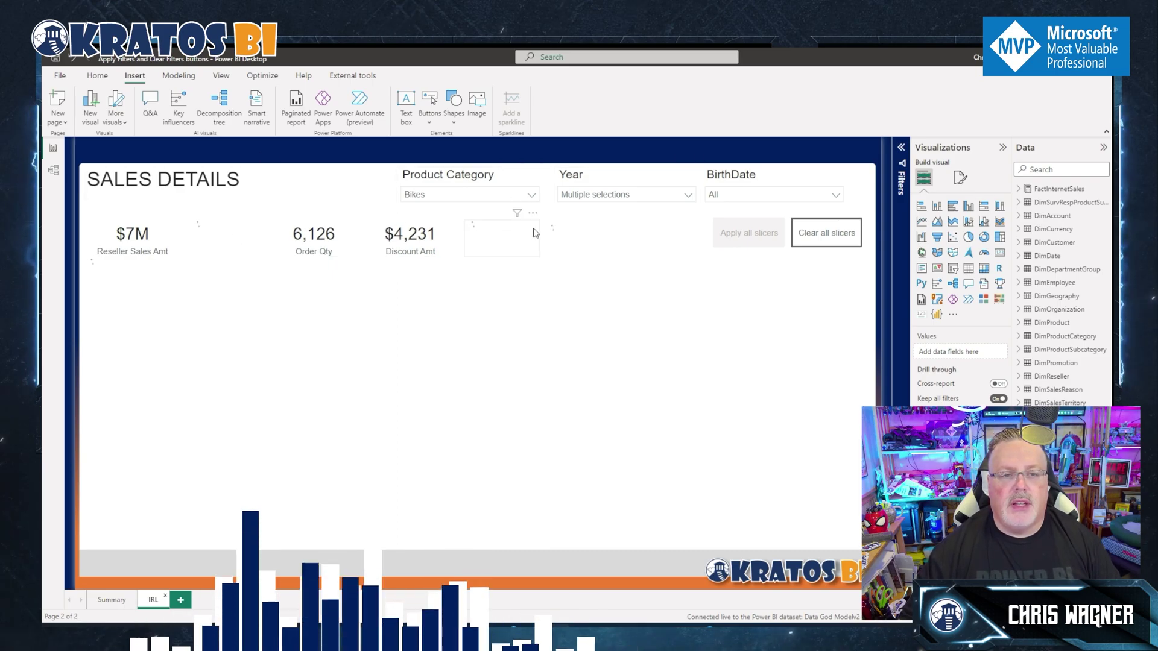
click(801, 234)
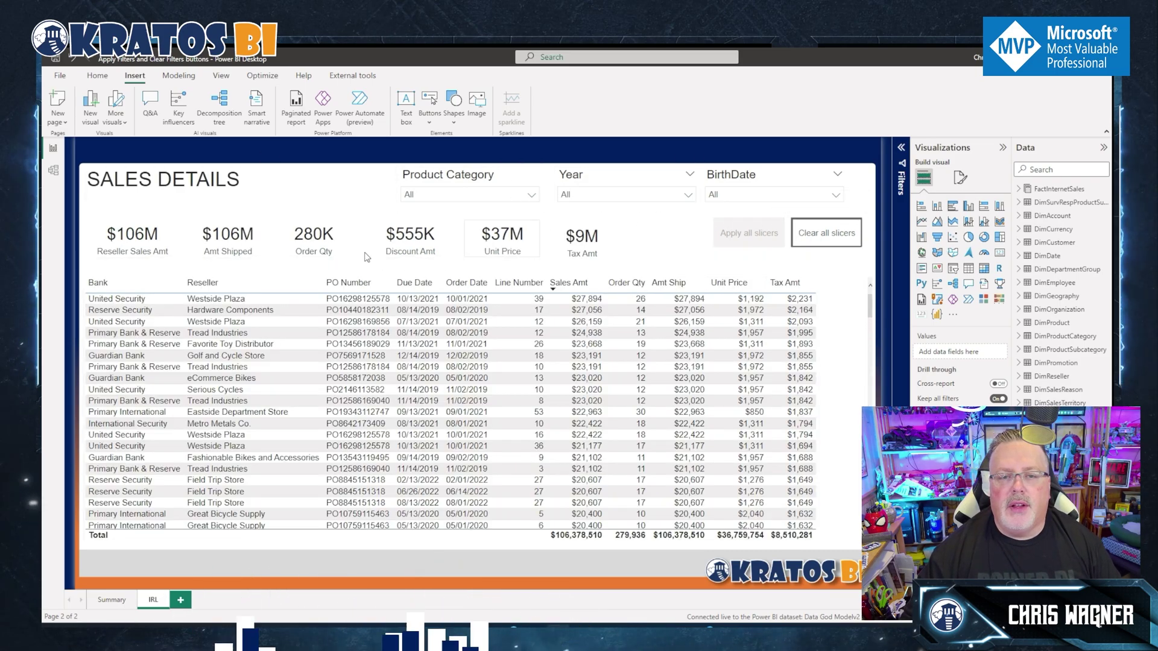
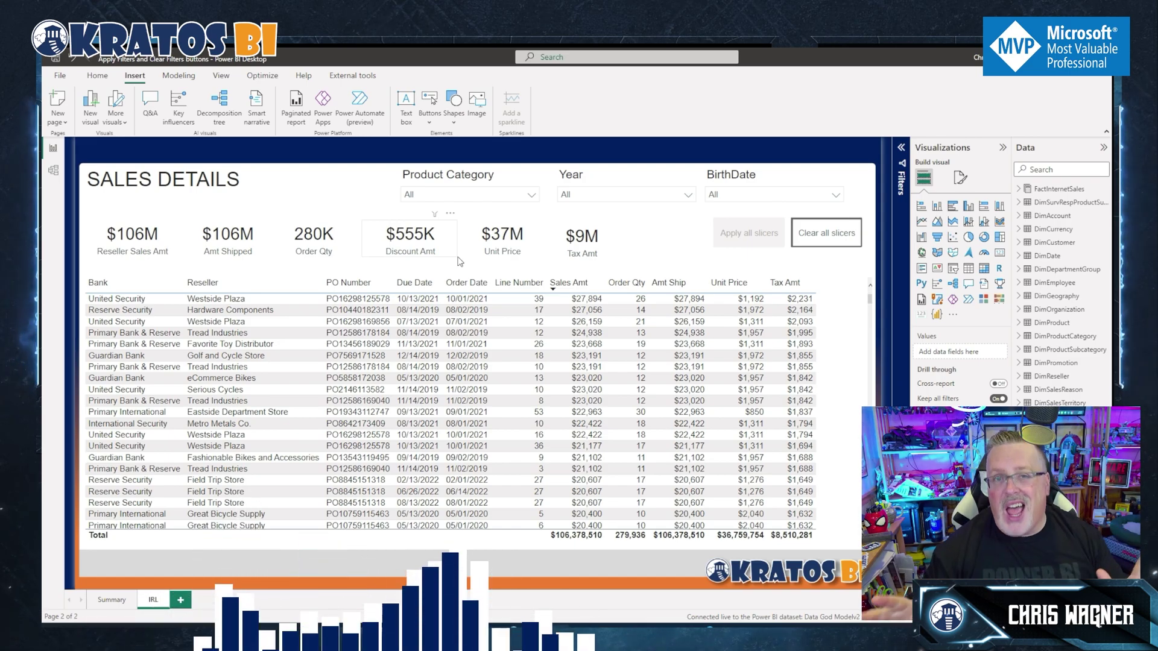
- Set the Product Category slicer to Bikes and the Year slicer to 2019, and apply all slicers to the sales details
click(525, 195)
click(523, 243)
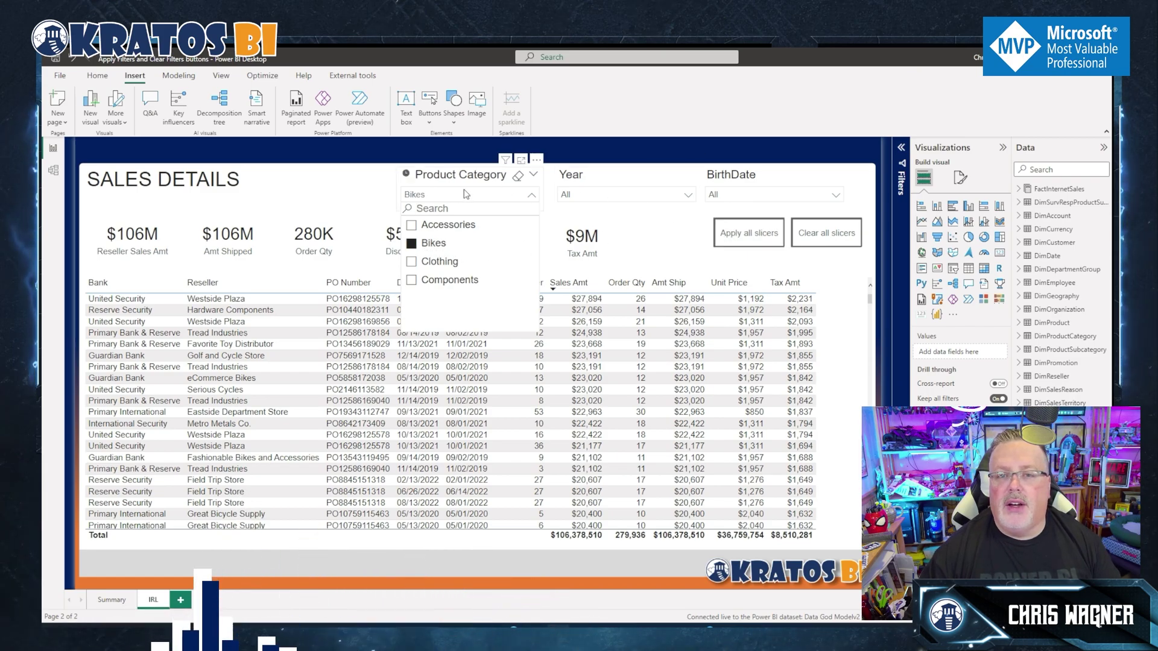
click(612, 194)
click(612, 195)
click(579, 321)
click(372, 204)
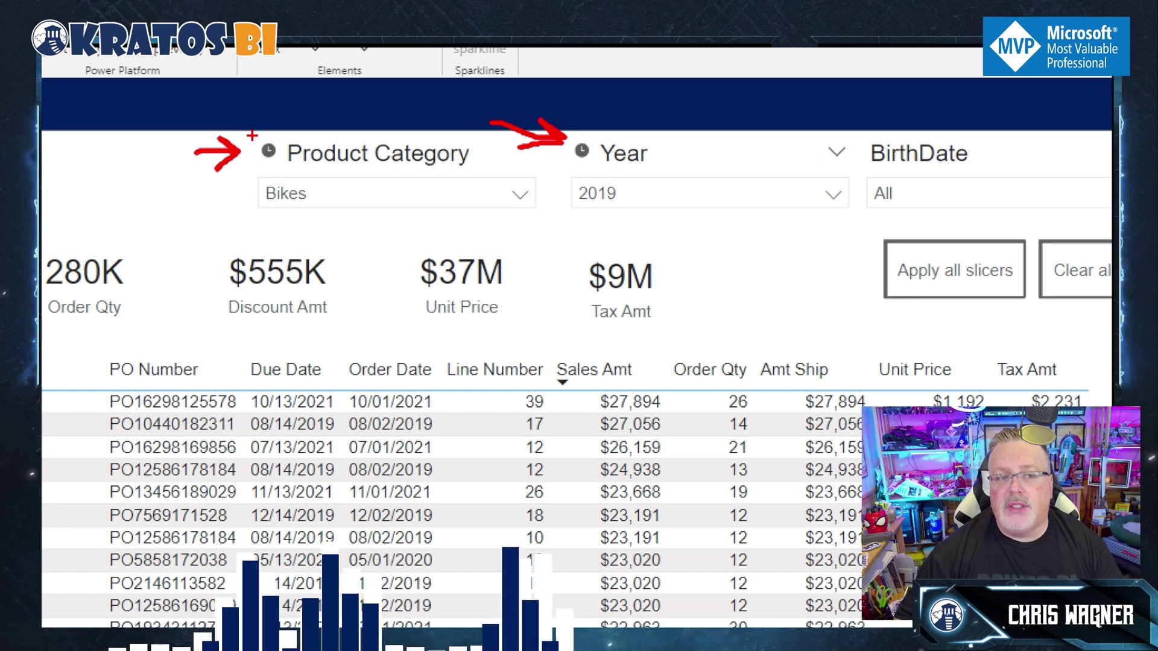
drag(244, 169, 274, 168)
drag(572, 164, 592, 162)
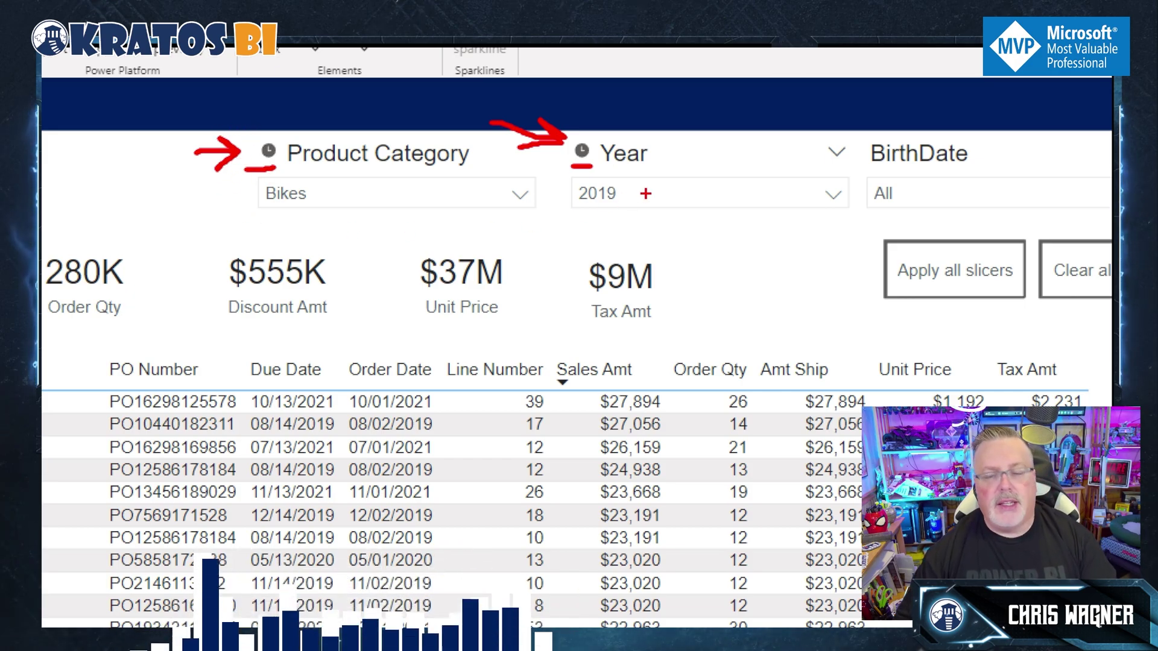
key(Escape)
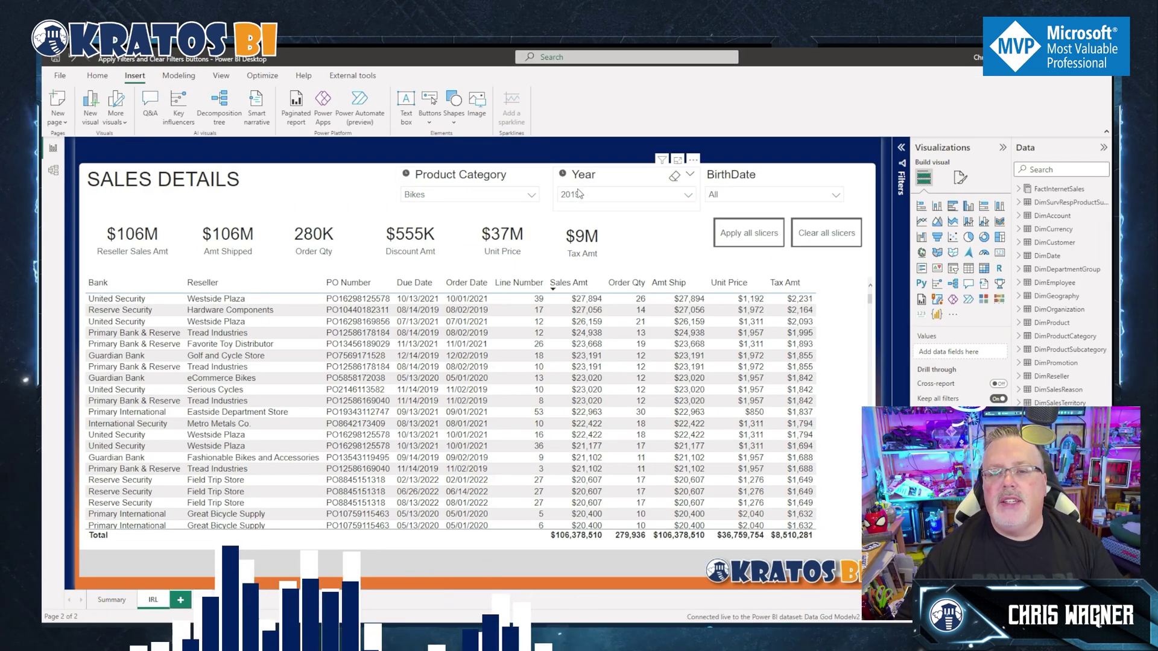
ctrl+click(724, 241)
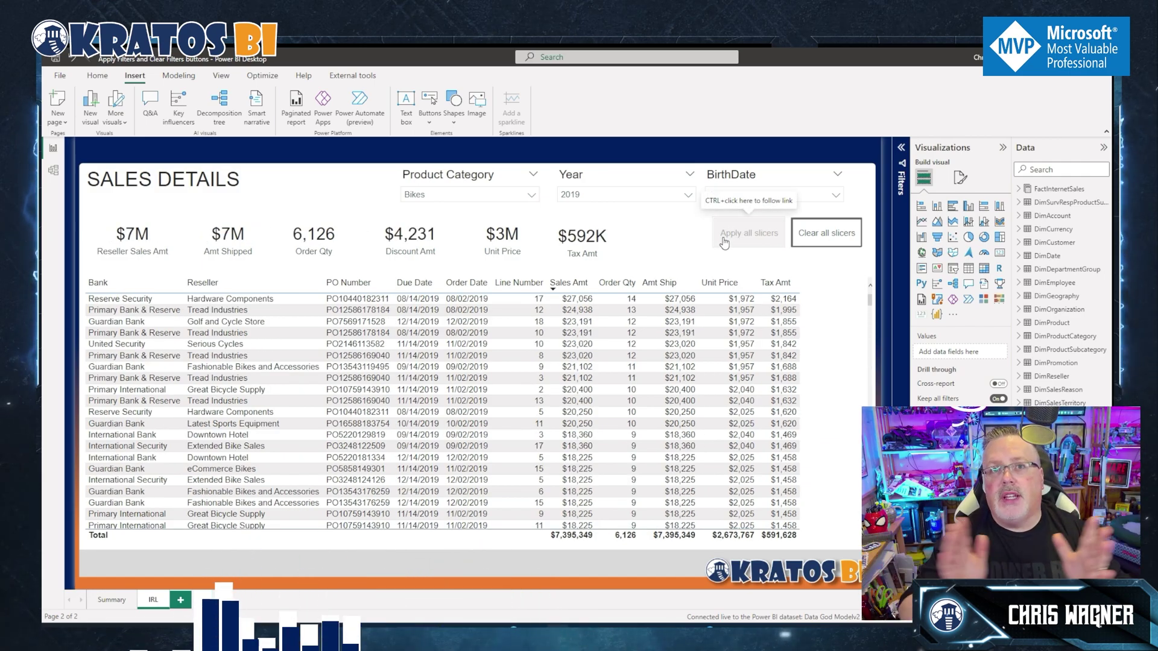